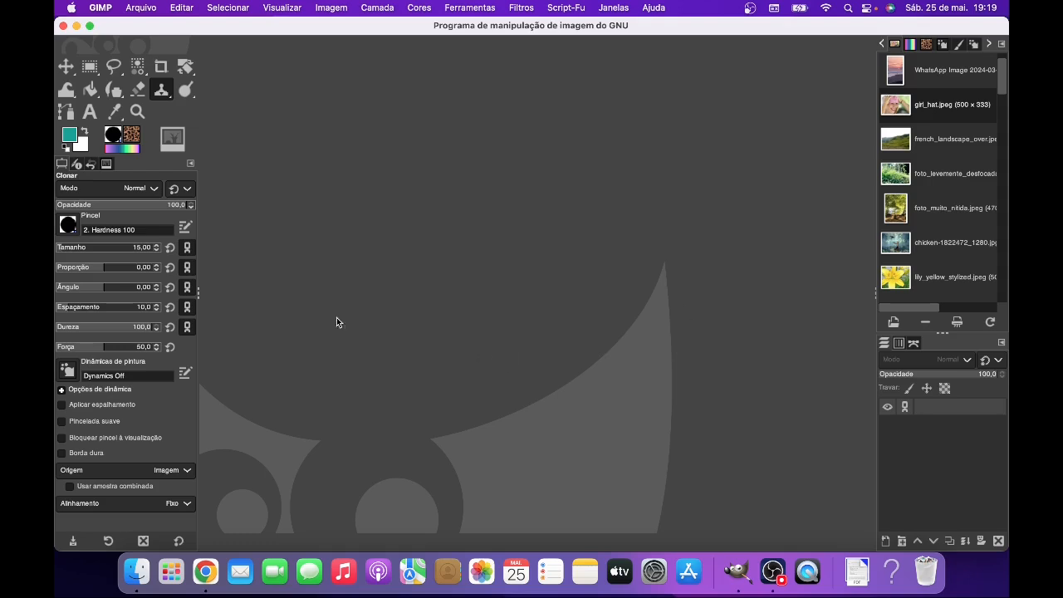
- Open the wall photo WhatsApp Image 2024-03-03 at 13.12.11.jpeg and activate the Heal tool (Restaurar/Remendar)
{"action": "left_click", "coordinate": [143, 8]}
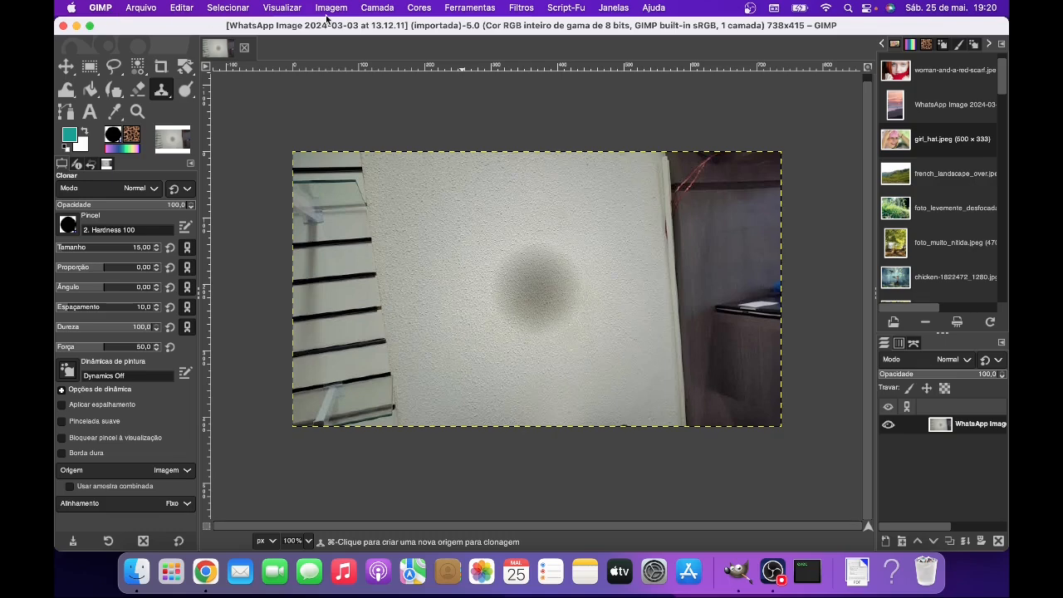
{"action": "left_click", "coordinate": [482, 10]}
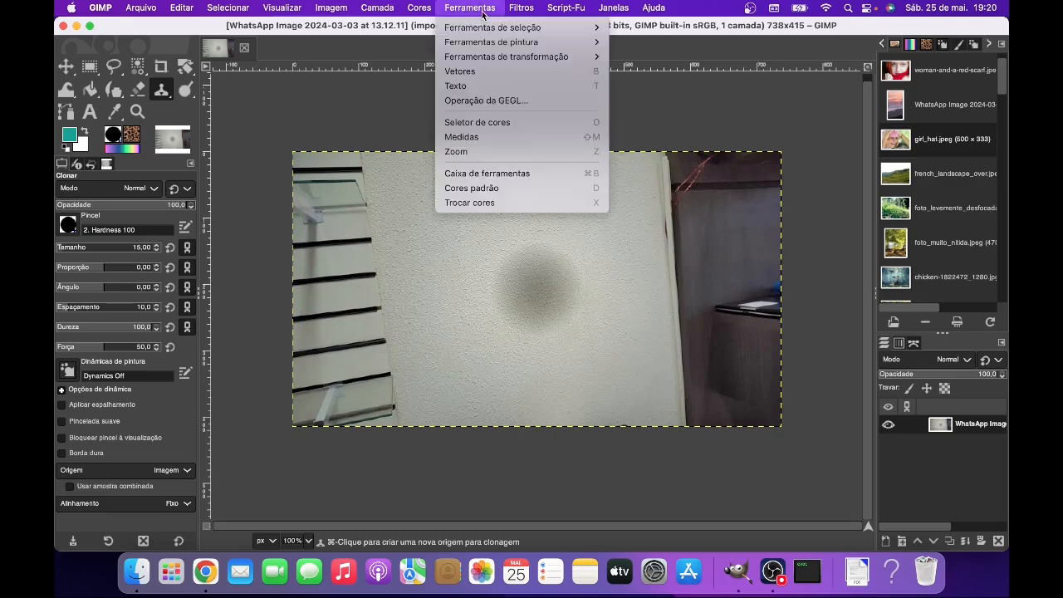
{"action": "mouse_move", "coordinate": [500, 42]}
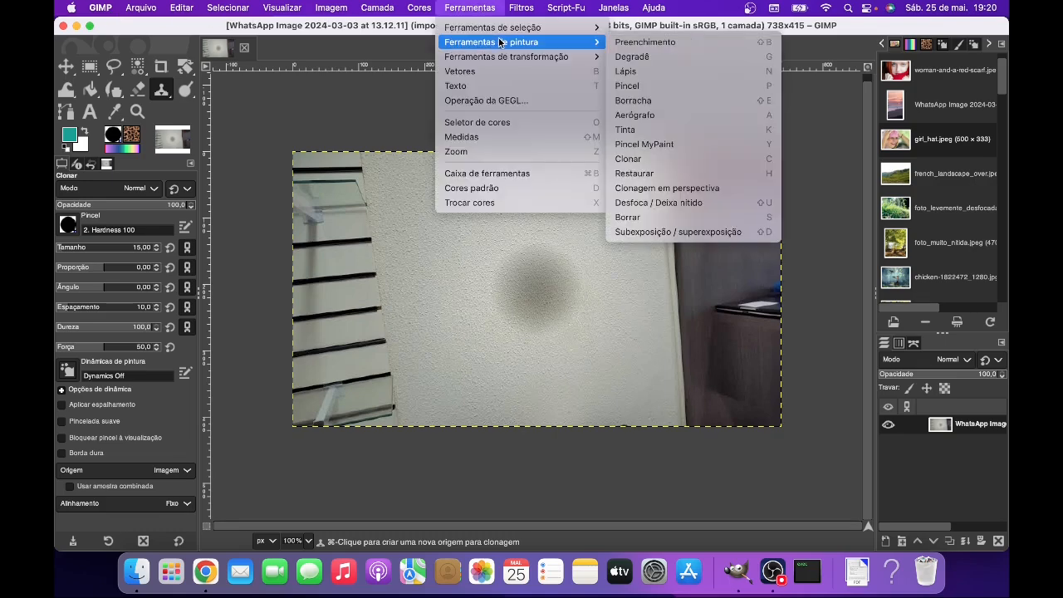
{"action": "left_click", "coordinate": [645, 174]}
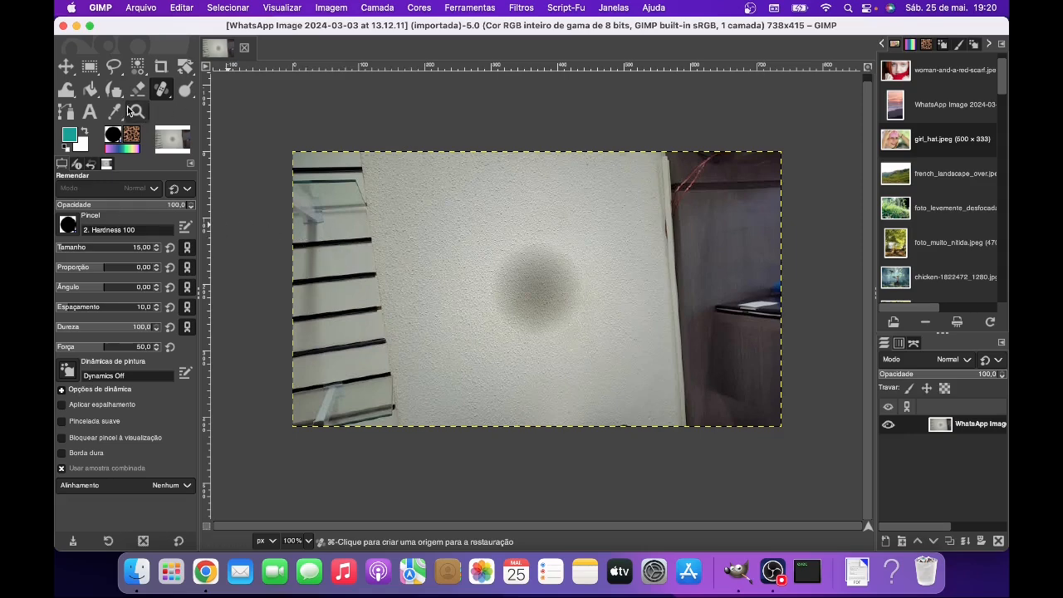
{"action": "right_click", "coordinate": [171, 100]}
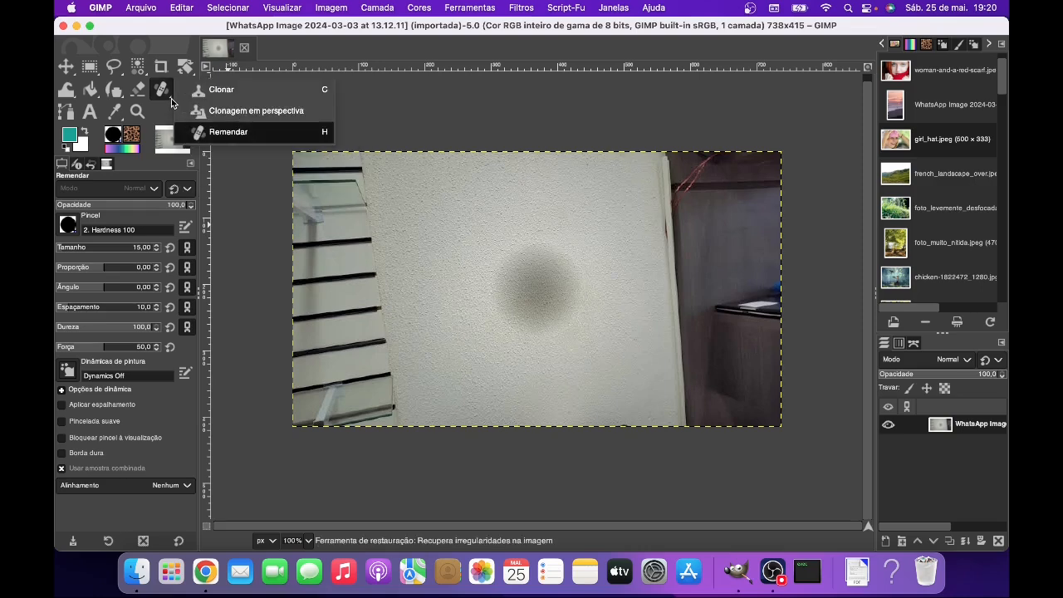
{"action": "left_click", "coordinate": [241, 137]}
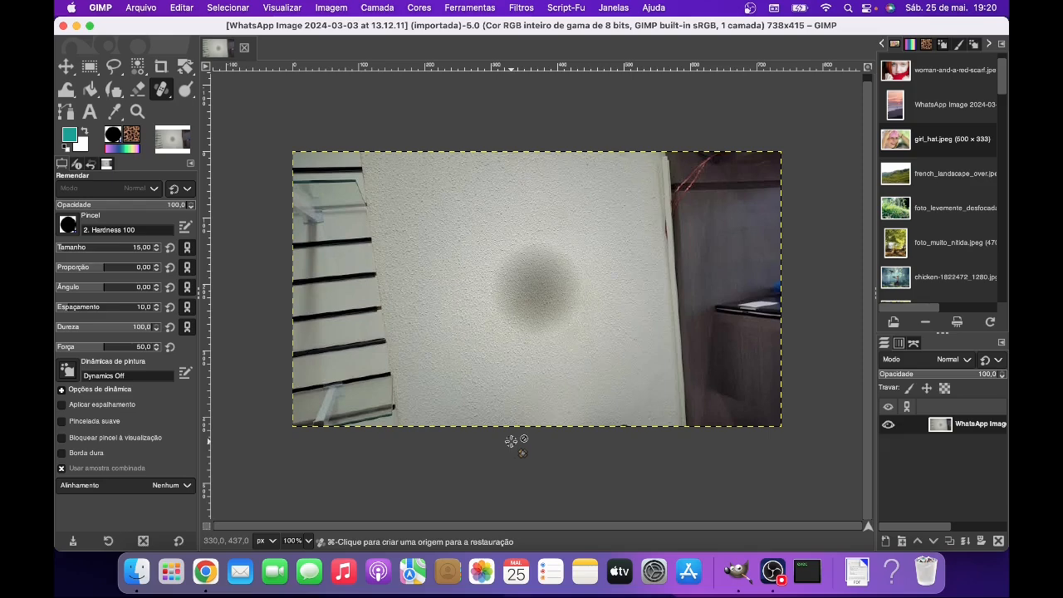
{"action": "key", "text": "h"}
- Set the Heal brush size to 200, sample clean wall texture up and left of the dark stain, and heal the stain with one dab
{"action": "double_click", "coordinate": [139, 248]}
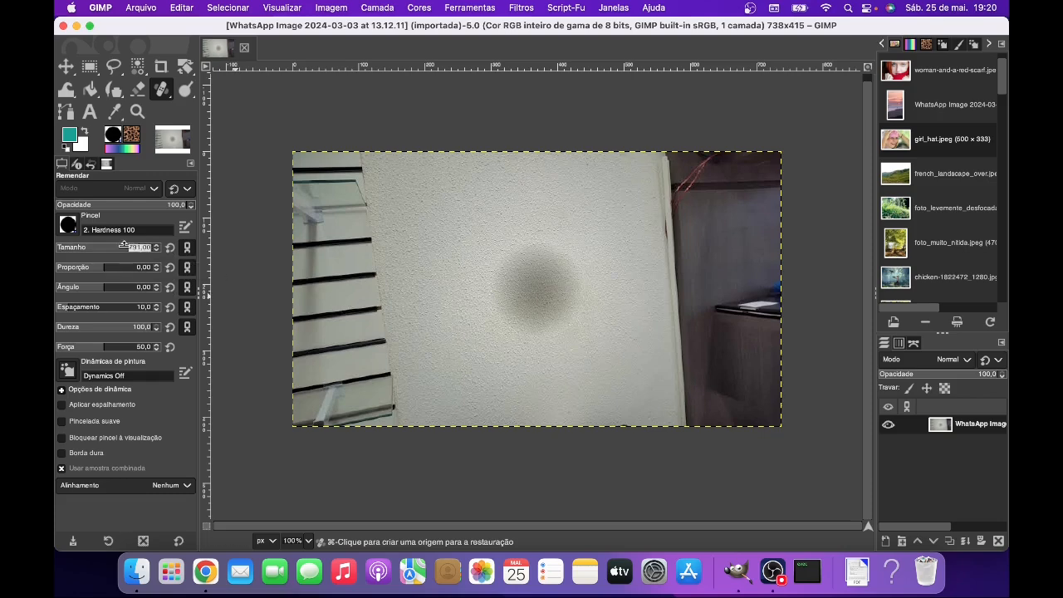
{"action": "type", "text": "200"}
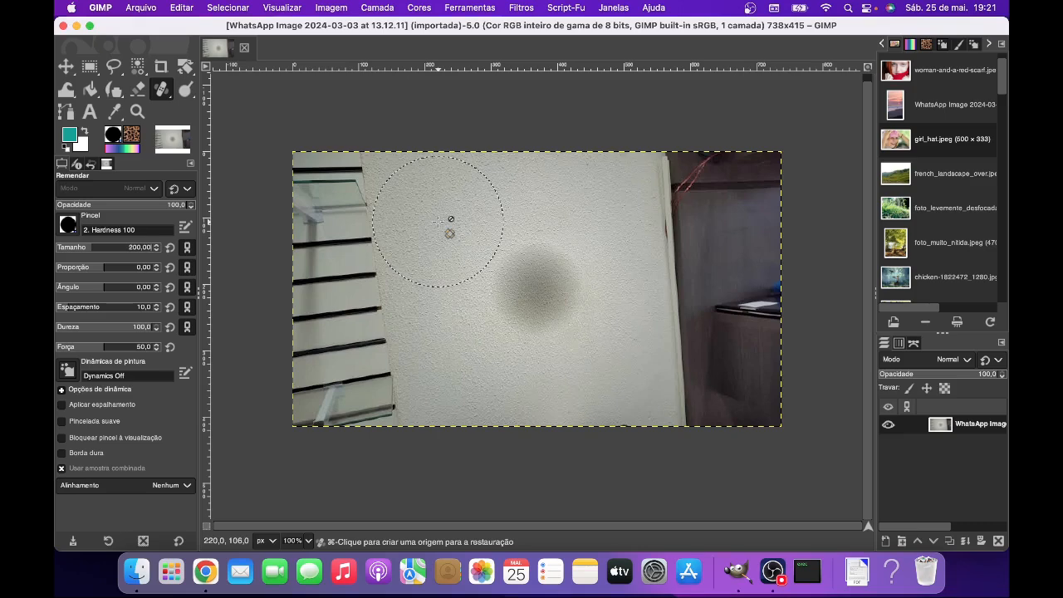
{"action": "key", "text": "super"}
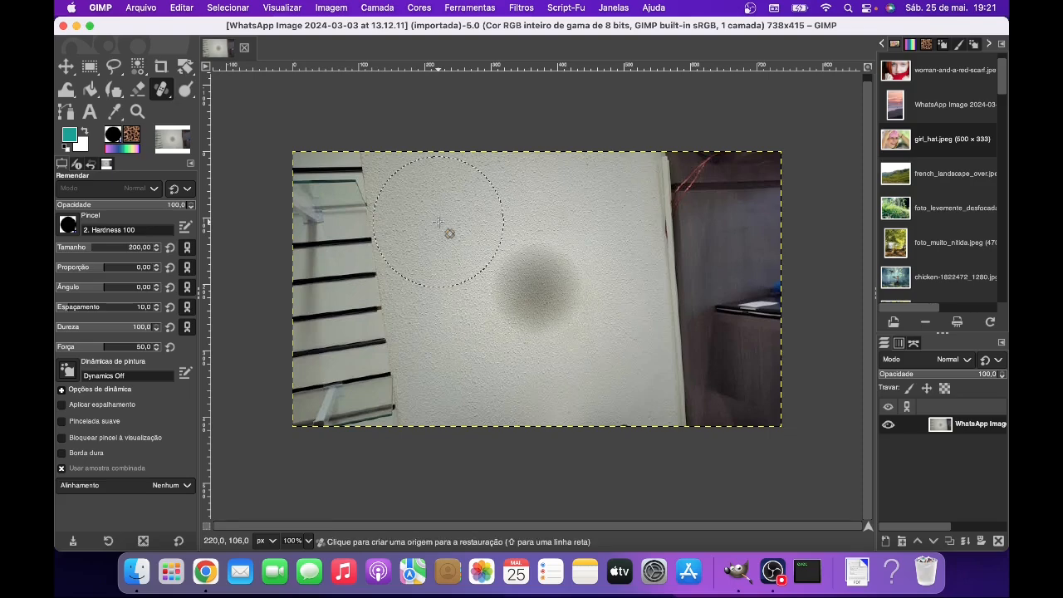
{"action": "left_click", "coordinate": [439, 221], "text": "super"}
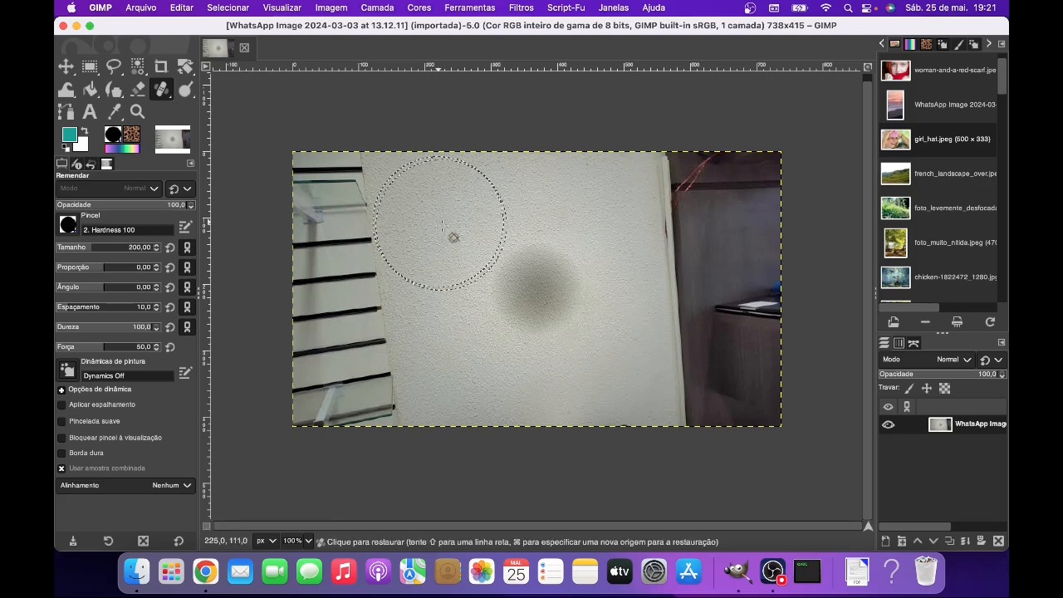
{"action": "left_click", "coordinate": [537, 290]}
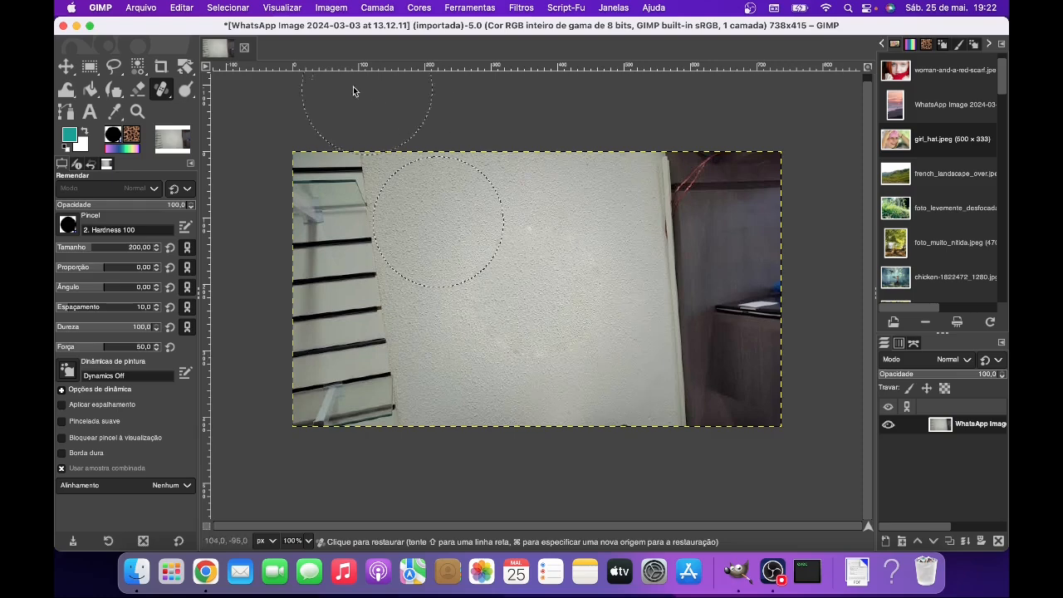
- Undo the heal on the wall stain and set the brush size to 50
{"action": "left_click", "coordinate": [181, 8]}
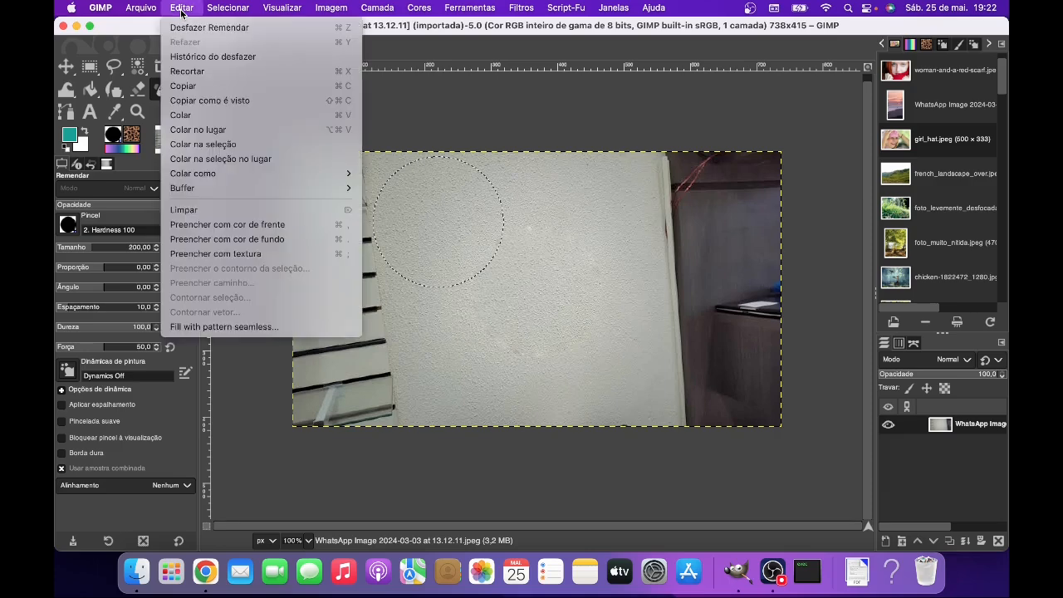
{"action": "left_click", "coordinate": [209, 27]}
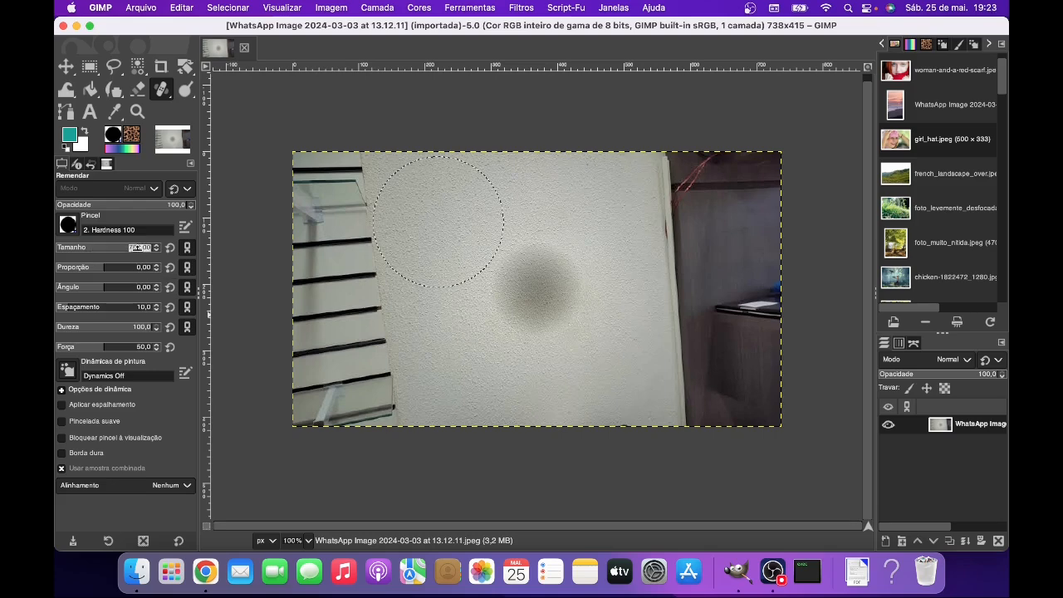
{"action": "key", "text": "Return"}
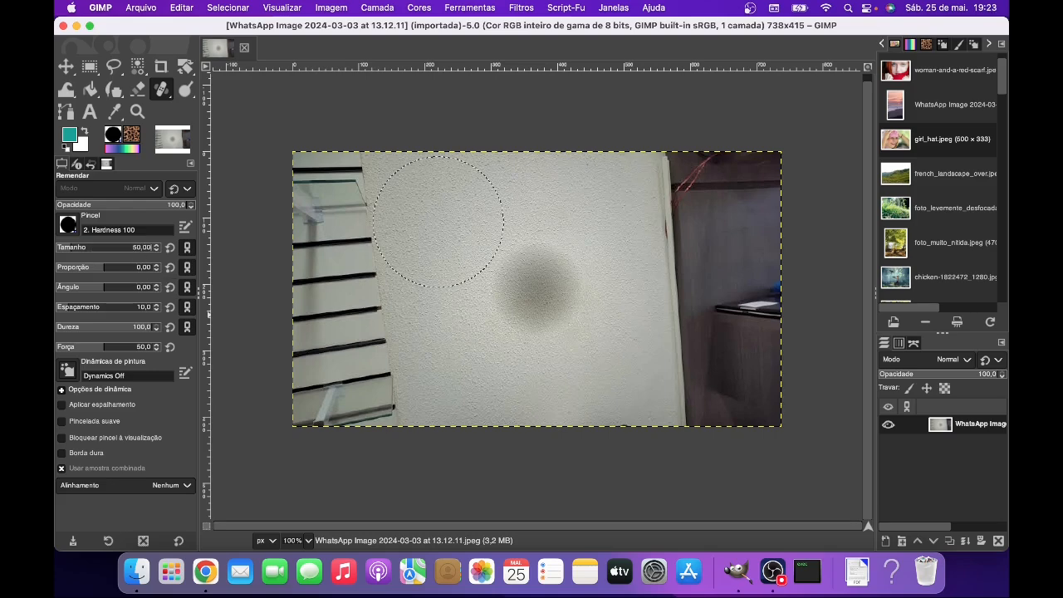
- Heal the wall stain with several size-50 strokes across and down through the dark area
{"action": "key", "text": "shift"}
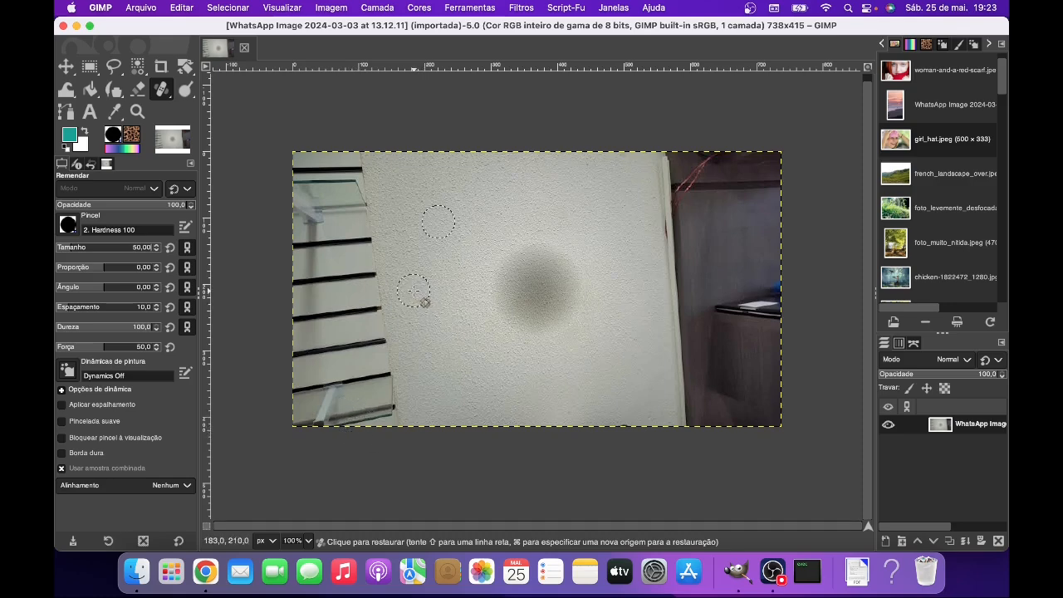
{"action": "key", "text": "shift"}
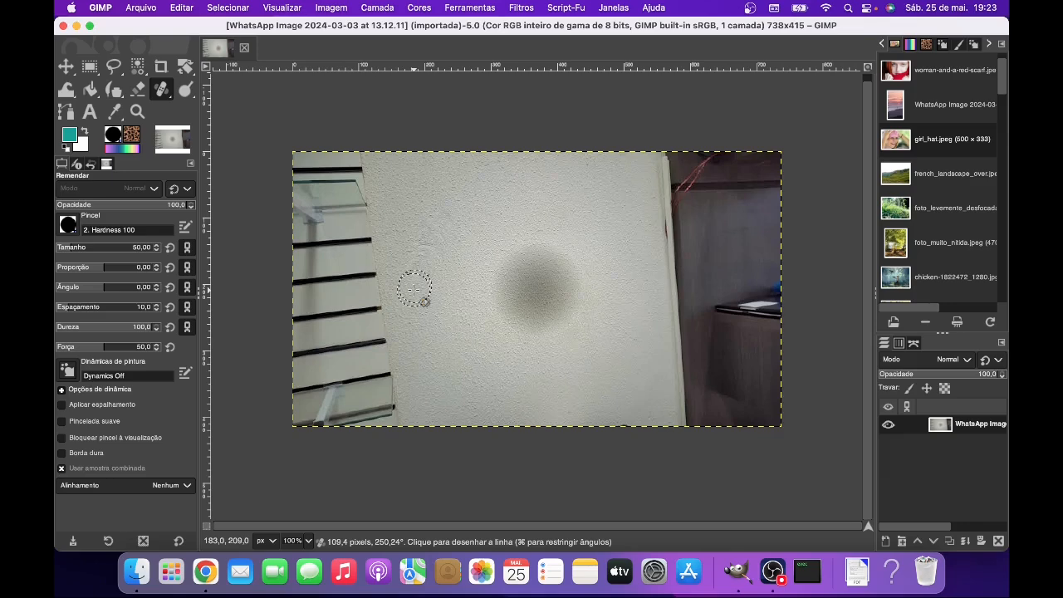
{"action": "left_click_drag", "start_coordinate": [473, 295], "coordinate": [643, 302]}
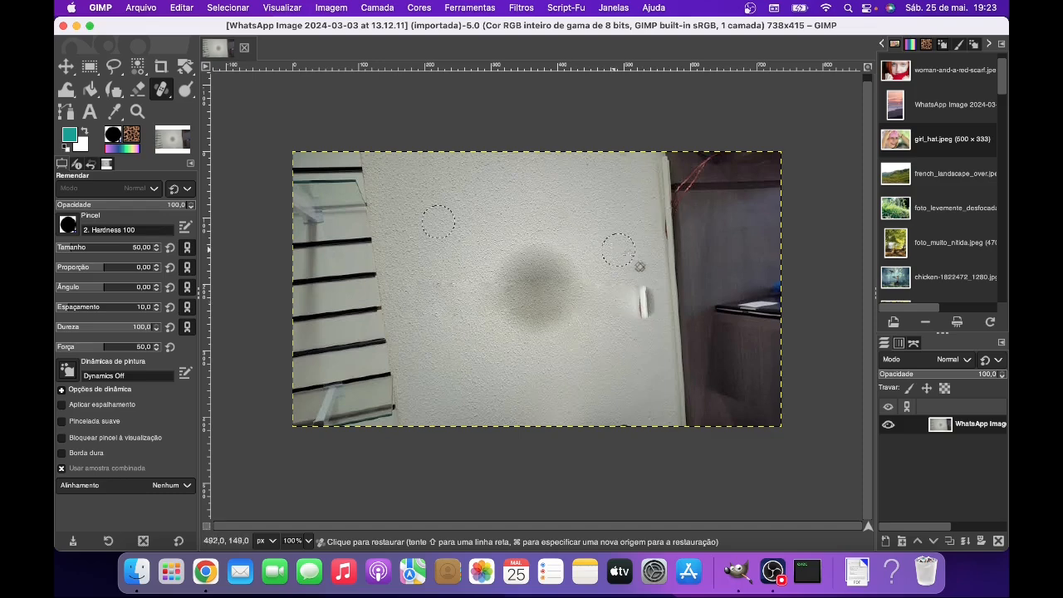
{"action": "left_click_drag", "start_coordinate": [517, 181], "coordinate": [555, 389]}
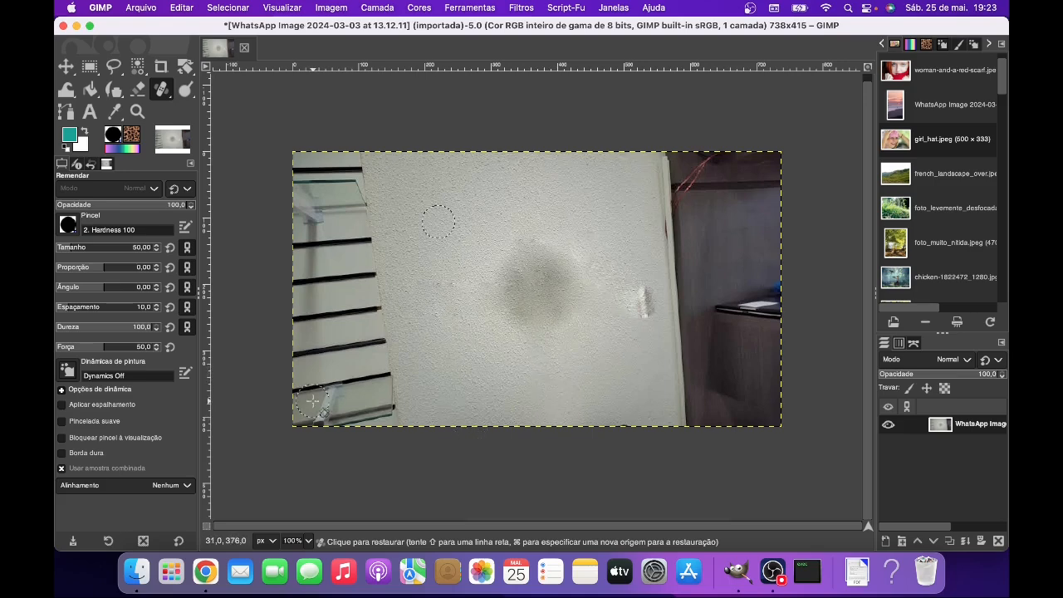
{"action": "mouse_move", "coordinate": [504, 240]}
{"action": "left_mouse_down"}
{"action": "mouse_move", "coordinate": [529, 275]}
{"action": "mouse_move", "coordinate": [500, 281]}
{"action": "mouse_move", "coordinate": [495, 266]}
{"action": "mouse_move", "coordinate": [521, 287]}
{"action": "mouse_move", "coordinate": [554, 287]}
{"action": "mouse_move", "coordinate": [568, 298]}
{"action": "mouse_move", "coordinate": [518, 307]}
{"action": "mouse_move", "coordinate": [557, 308]}
{"action": "mouse_move", "coordinate": [562, 296]}
{"action": "mouse_move", "coordinate": [503, 297]}
{"action": "mouse_move", "coordinate": [537, 253]}
{"action": "mouse_move", "coordinate": [571, 257]}
{"action": "mouse_move", "coordinate": [574, 294]}
{"action": "mouse_move", "coordinate": [565, 303]}
{"action": "mouse_move", "coordinate": [578, 301]}
{"action": "mouse_move", "coordinate": [587, 274]}
{"action": "mouse_move", "coordinate": [575, 307]}
{"action": "mouse_move", "coordinate": [586, 263]}
{"action": "left_mouse_up"}
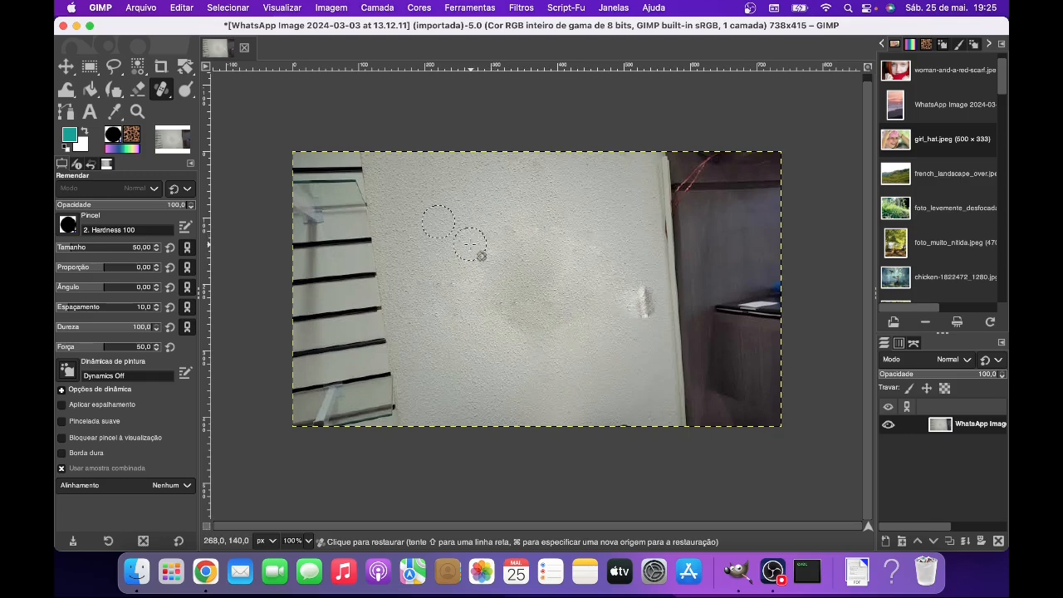
{"action": "mouse_move", "coordinate": [470, 243]}
{"action": "left_mouse_down"}
{"action": "mouse_move", "coordinate": [547, 258]}
{"action": "mouse_move", "coordinate": [560, 235]}
{"action": "mouse_move", "coordinate": [554, 225]}
{"action": "mouse_move", "coordinate": [511, 292]}
{"action": "mouse_move", "coordinate": [530, 297]}
{"action": "mouse_move", "coordinate": [542, 279]}
{"action": "mouse_move", "coordinate": [523, 312]}
{"action": "mouse_move", "coordinate": [565, 290]}
{"action": "mouse_move", "coordinate": [555, 282]}
{"action": "mouse_move", "coordinate": [547, 325]}
{"action": "mouse_move", "coordinate": [502, 333]}
{"action": "mouse_move", "coordinate": [511, 309]}
{"action": "mouse_move", "coordinate": [496, 308]}
{"action": "mouse_move", "coordinate": [542, 268]}
{"action": "left_mouse_up"}
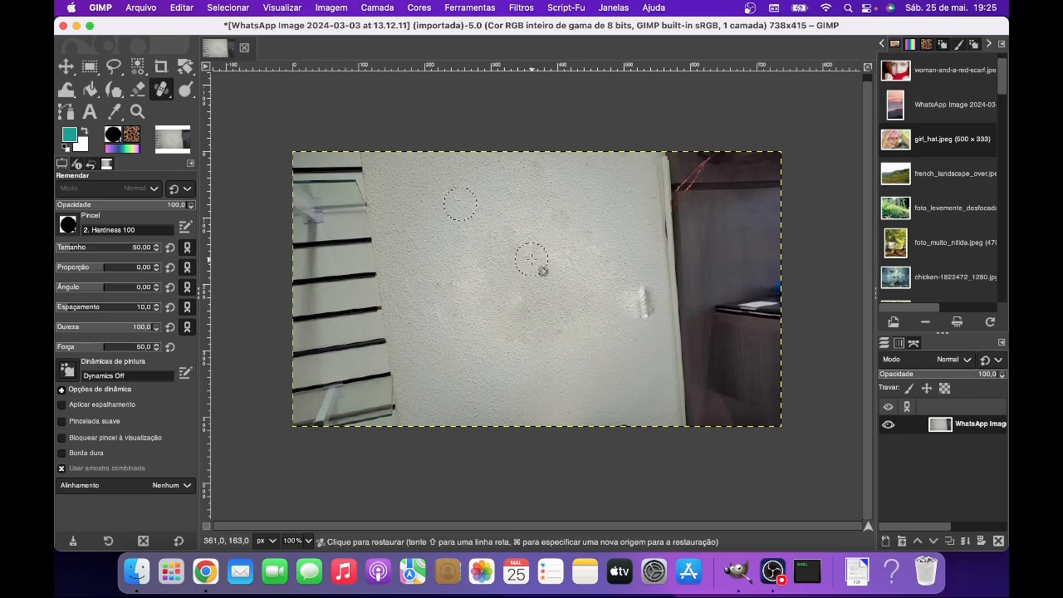
- Try a Heal stroke across the lower part of the stained area and undo it
{"action": "left_click_drag", "start_coordinate": [597, 327], "coordinate": [514, 331]}
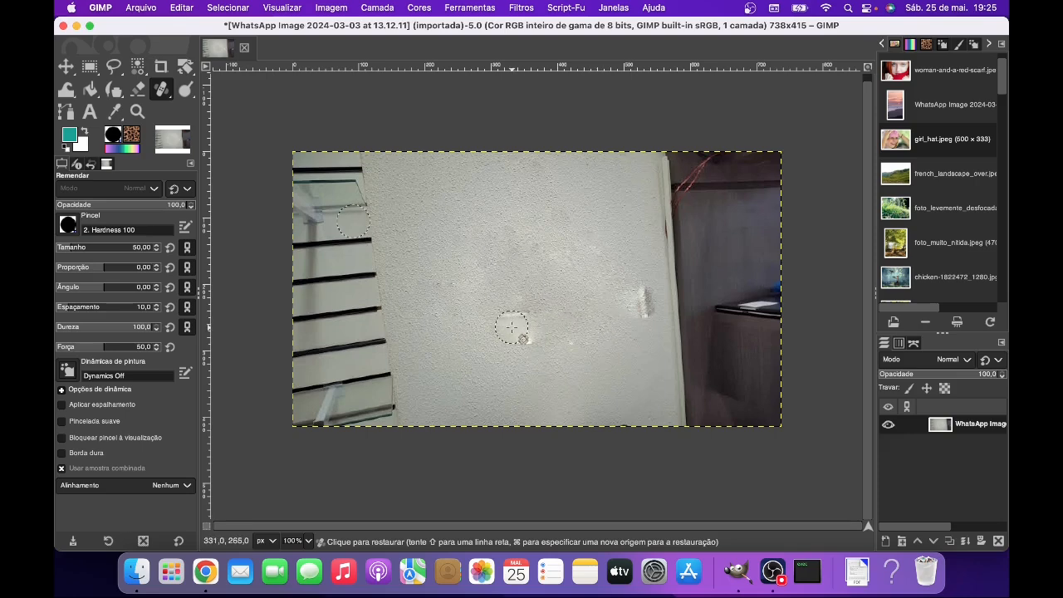
{"action": "left_click", "coordinate": [181, 8]}
{"action": "left_click", "coordinate": [192, 27]}
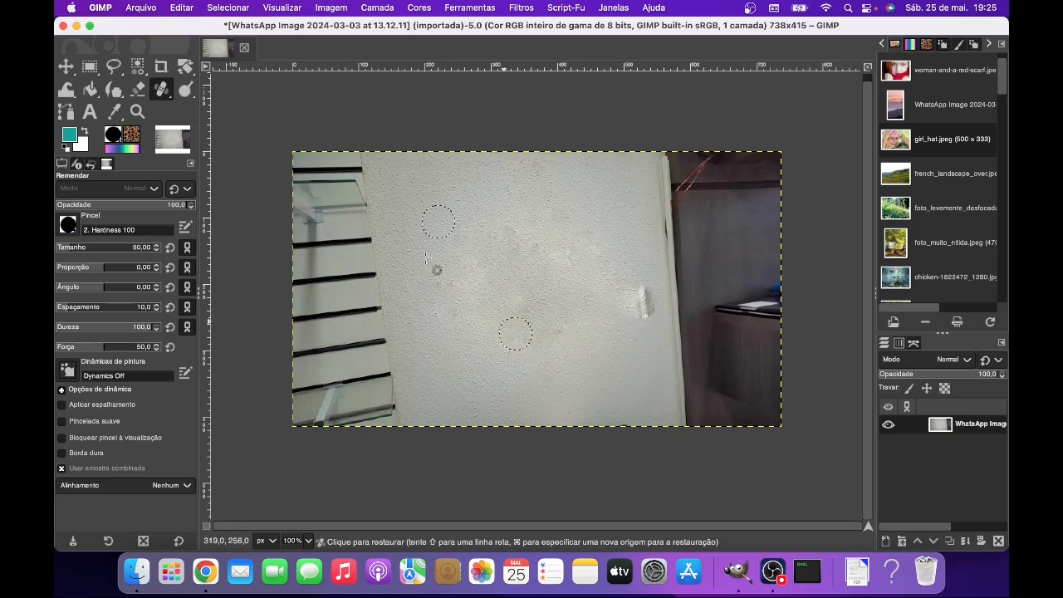
- Heal the lower and central remains of the stain with further strokes, turning off sample merged after the first one
{"action": "left_click_drag", "start_coordinate": [496, 319], "coordinate": [555, 329]}
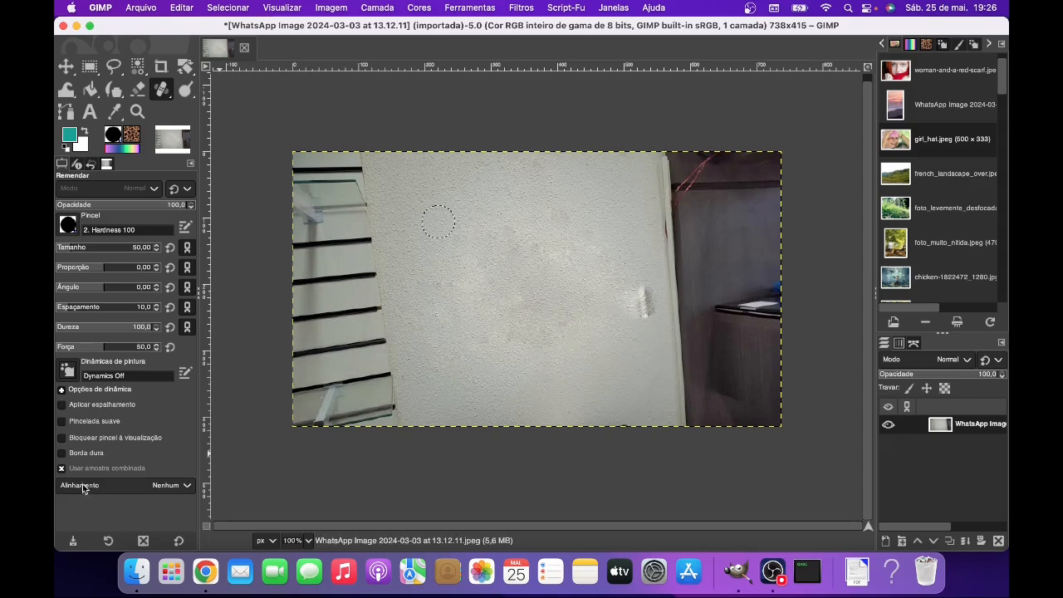
{"action": "left_click", "coordinate": [63, 469]}
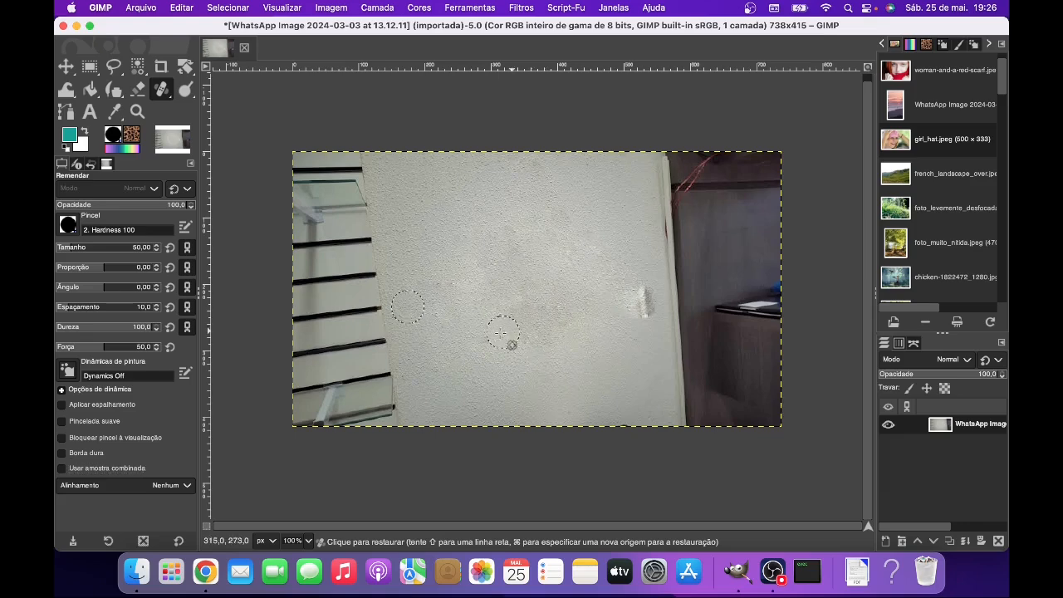
{"action": "left_click_drag", "start_coordinate": [526, 288], "coordinate": [522, 332]}
{"action": "mouse_move", "coordinate": [522, 339]}
{"action": "left_mouse_down"}
{"action": "mouse_move", "coordinate": [528, 266]}
{"action": "mouse_move", "coordinate": [537, 276]}
{"action": "left_mouse_up"}
{"action": "mouse_move", "coordinate": [562, 358]}
{"action": "left_mouse_down"}
{"action": "mouse_move", "coordinate": [553, 268]}
{"action": "mouse_move", "coordinate": [575, 316]}
{"action": "left_mouse_up"}
{"action": "mouse_move", "coordinate": [479, 229]}
{"action": "left_mouse_down"}
{"action": "mouse_move", "coordinate": [561, 228]}
{"action": "mouse_move", "coordinate": [482, 230]}
{"action": "mouse_move", "coordinate": [538, 261]}
{"action": "left_mouse_up"}
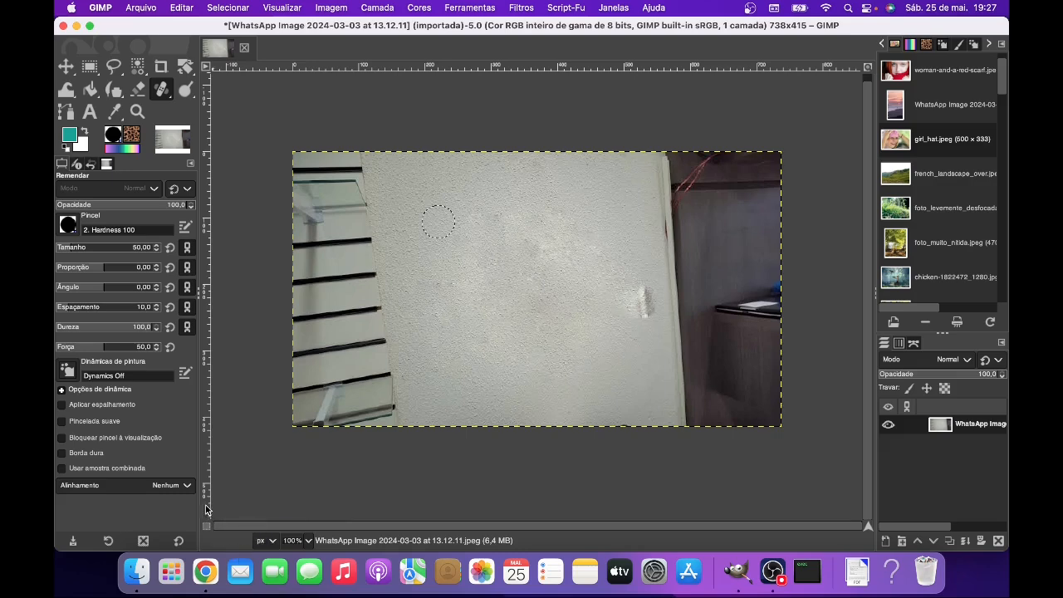
{"action": "left_click", "coordinate": [190, 487]}
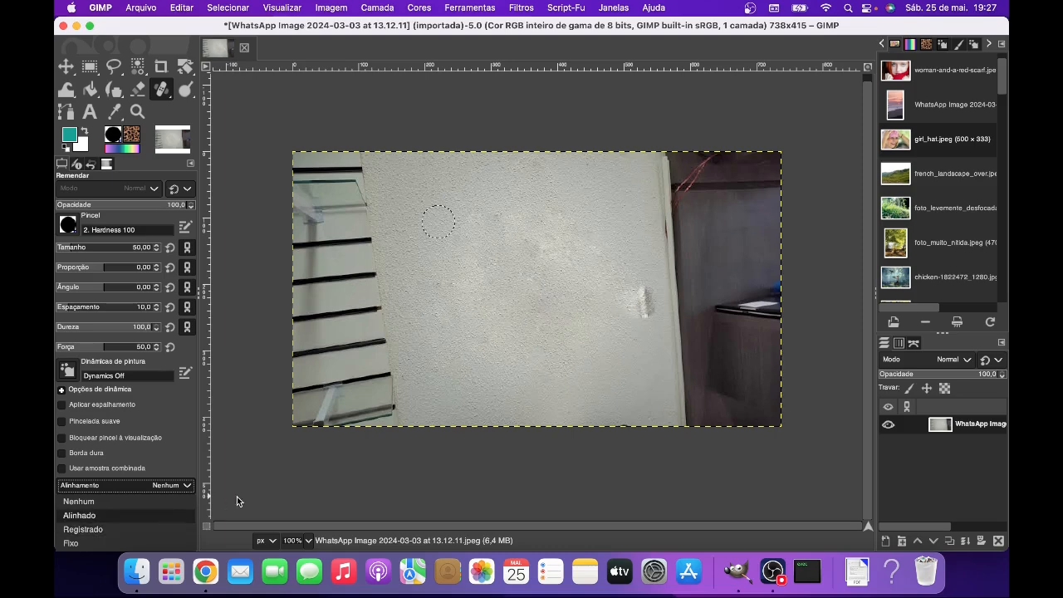
{"action": "left_click", "coordinate": [288, 494]}
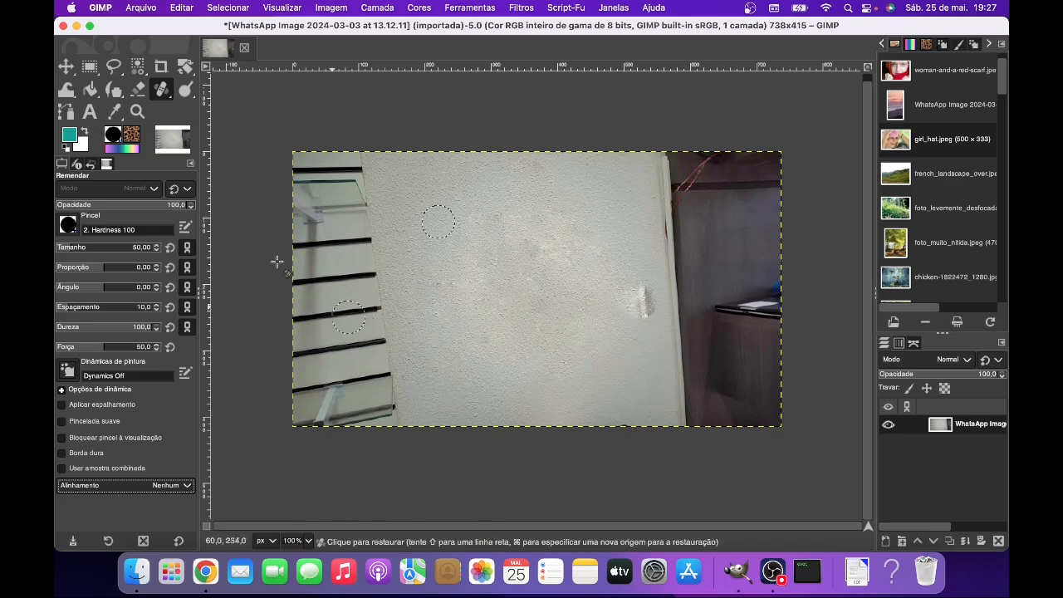
- Open the image lily_yellow_stylized.jpeg and set the brush size to 200
{"action": "left_click", "coordinate": [153, 10]}
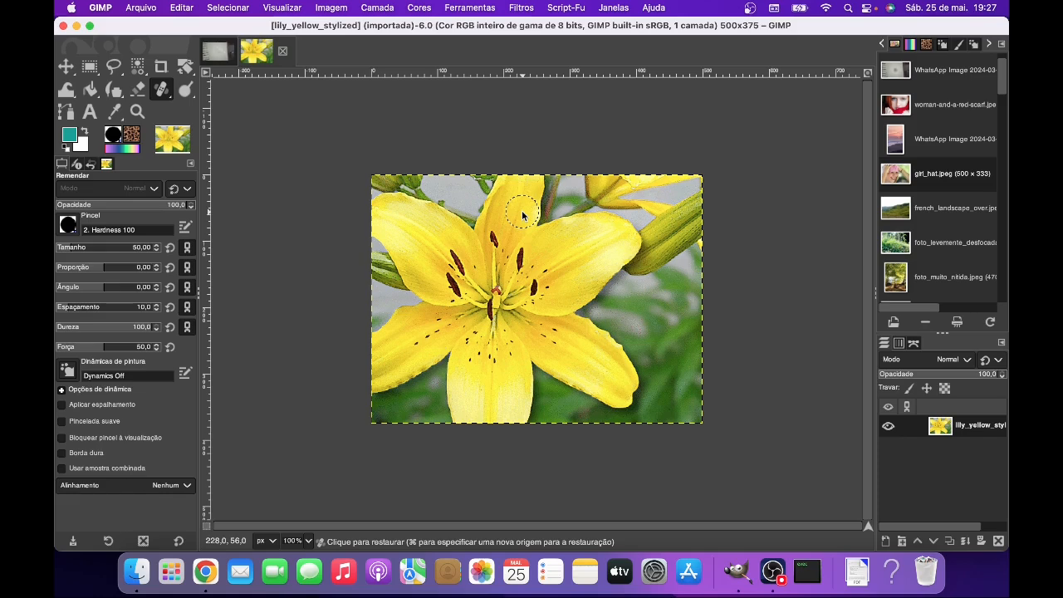
{"action": "left_click", "coordinate": [133, 247]}
{"action": "type", "text": "2"}
{"action": "key", "text": "Return"}
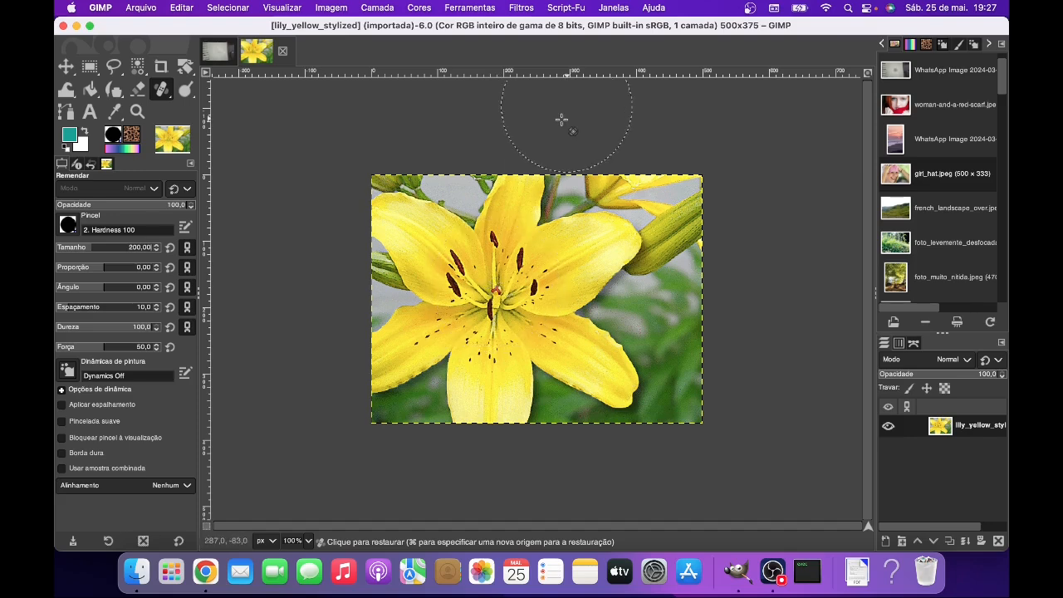
- With the Clone tool, sample the lily's centre and stamp a copy over the tip of its upper-right petal
{"action": "left_click", "coordinate": [468, 8]}
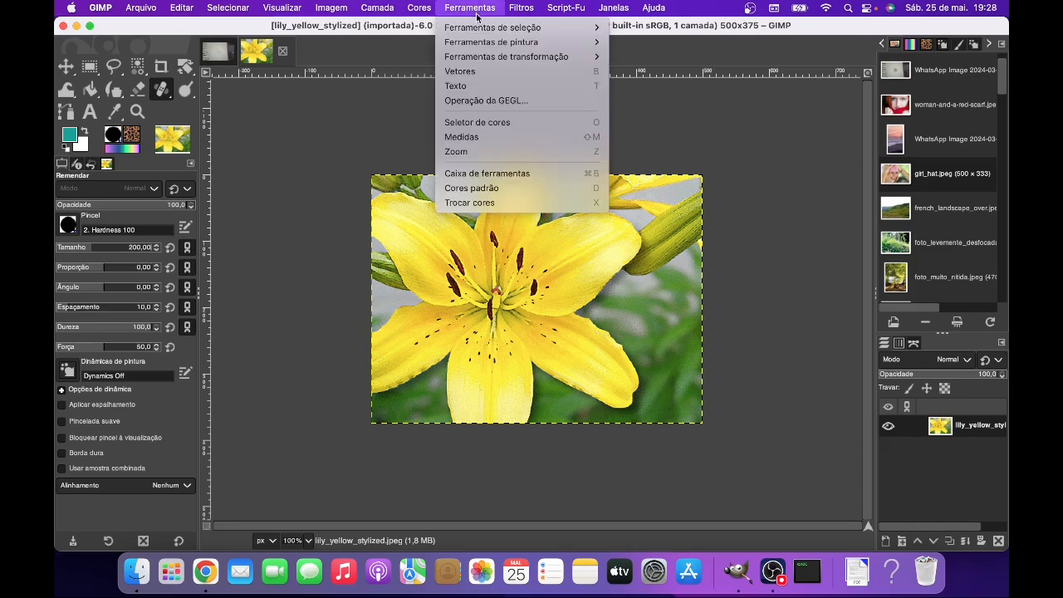
{"action": "mouse_move", "coordinate": [499, 41]}
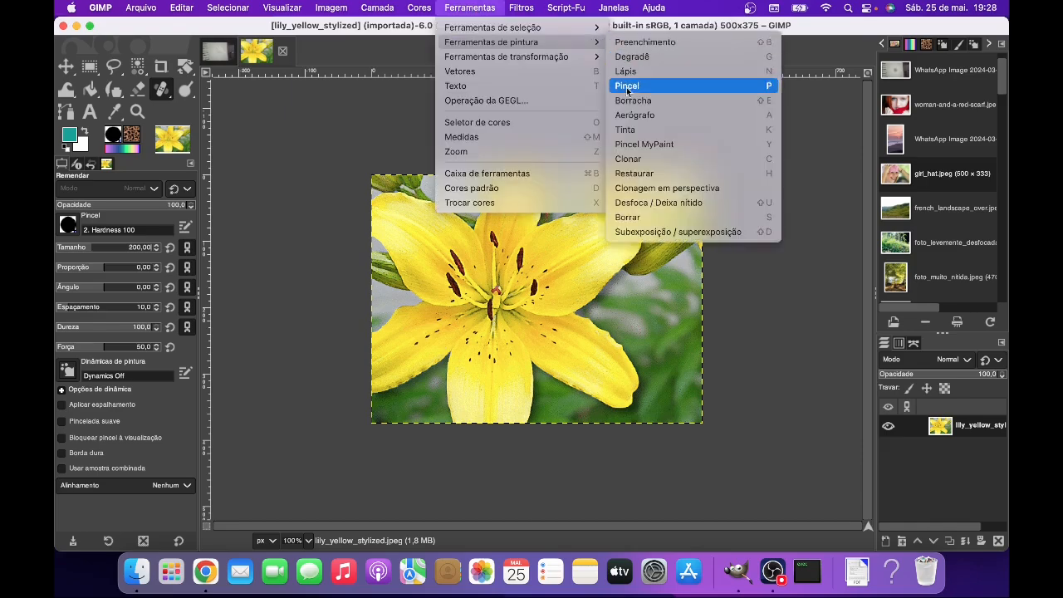
{"action": "left_click", "coordinate": [631, 158]}
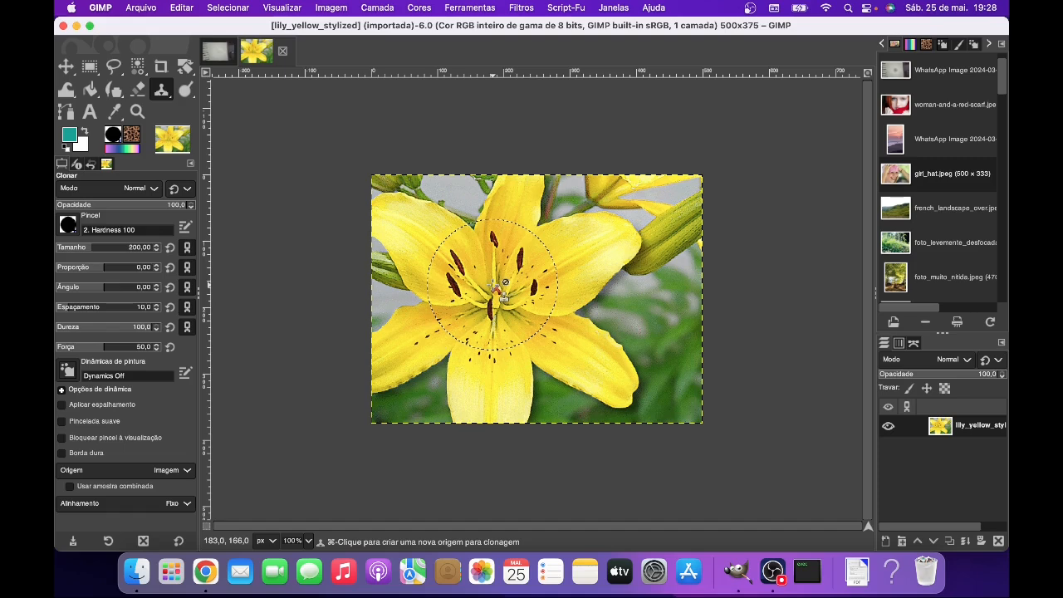
{"action": "key", "text": "super"}
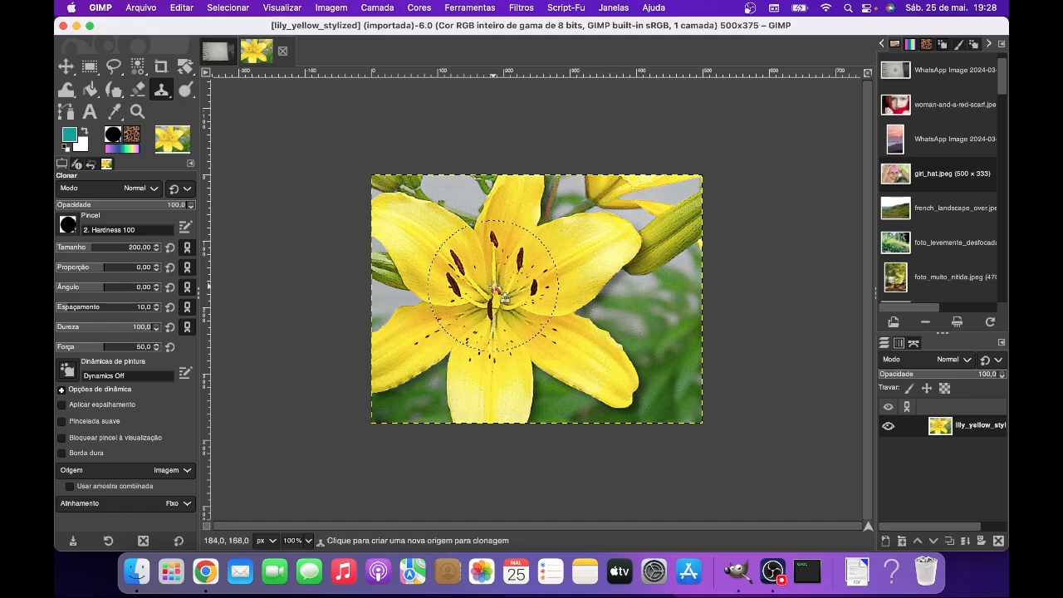
{"action": "left_click", "coordinate": [494, 288], "text": "super"}
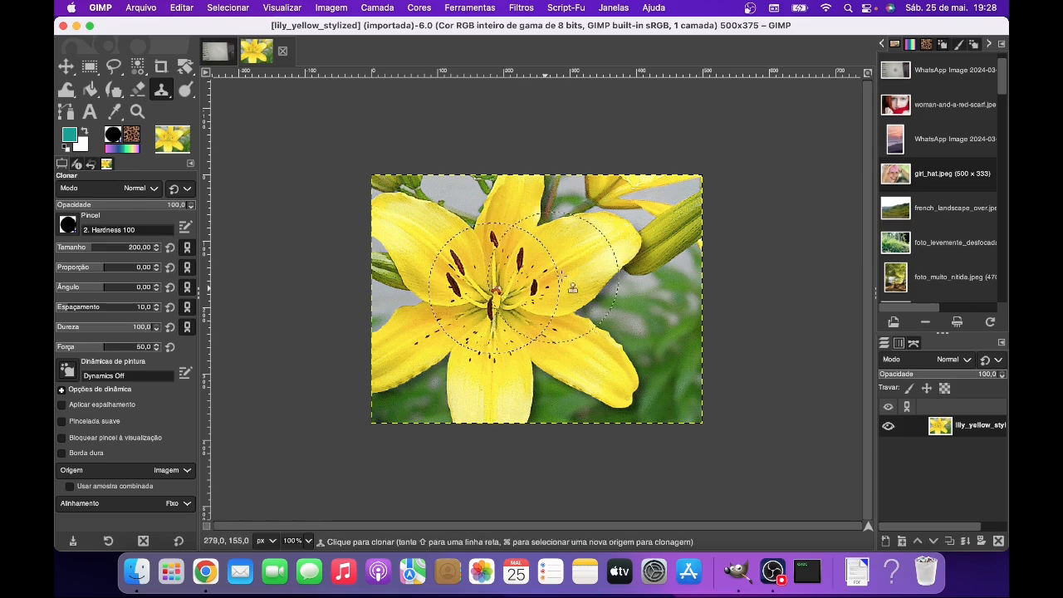
{"action": "left_click", "coordinate": [629, 243]}
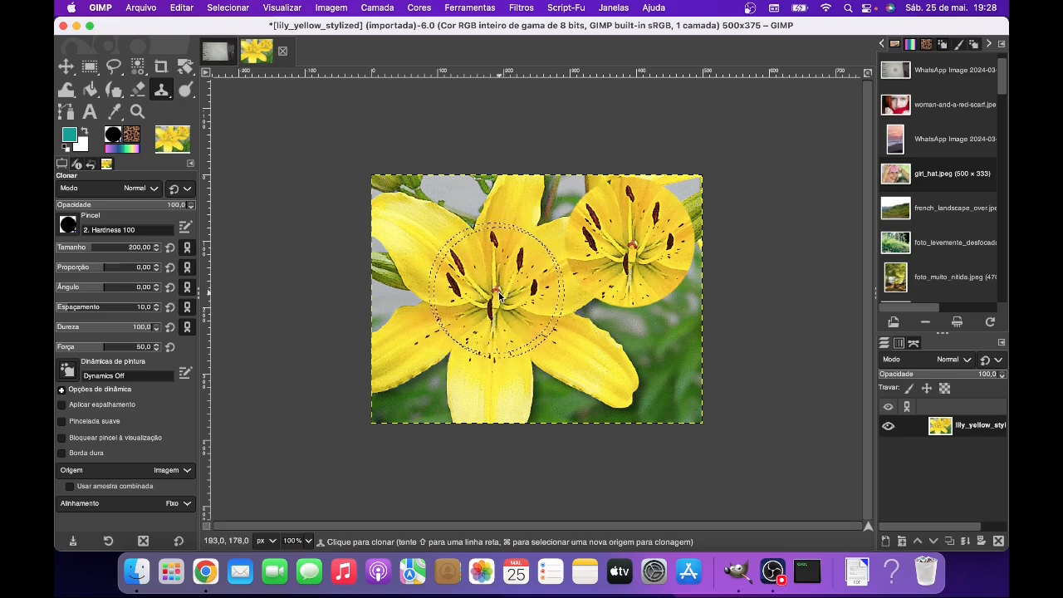
- With the Heal tool, sample the lily's centre and stamp a healed copy over its lower-left petal
{"action": "left_click_drag", "start_coordinate": [499, 295], "coordinate": [515, 294]}
{"action": "left_click", "coordinate": [469, 10]}
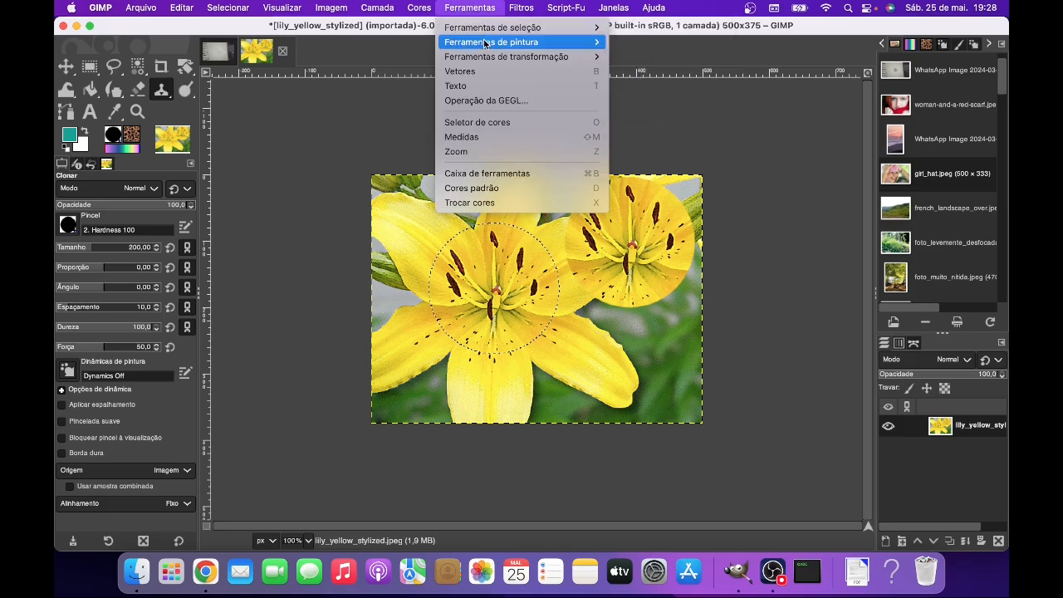
{"action": "mouse_move", "coordinate": [488, 48]}
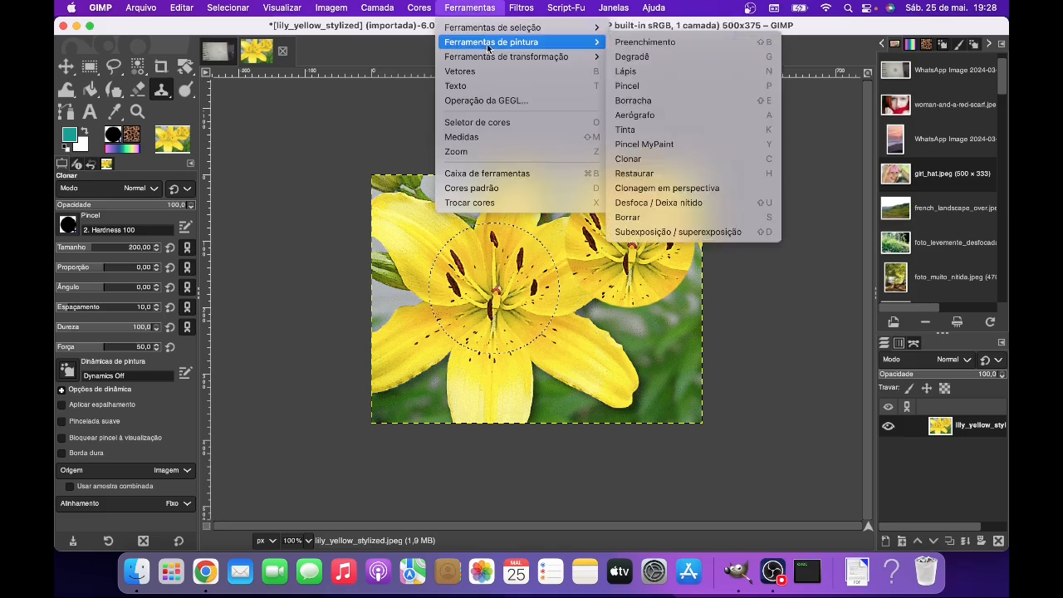
{"action": "left_click", "coordinate": [643, 176]}
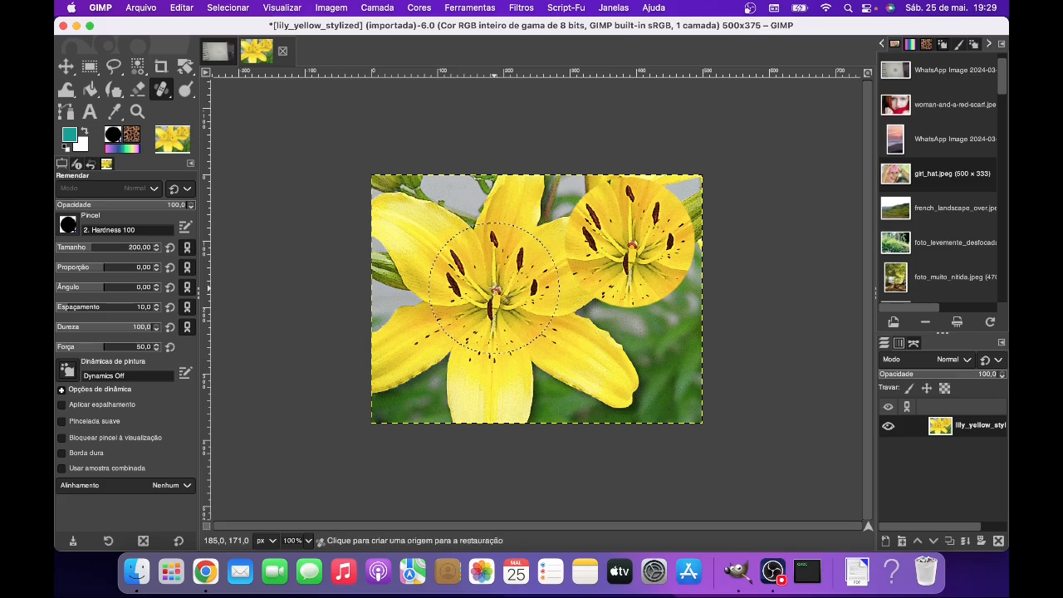
{"action": "left_click", "coordinate": [494, 288], "text": "super"}
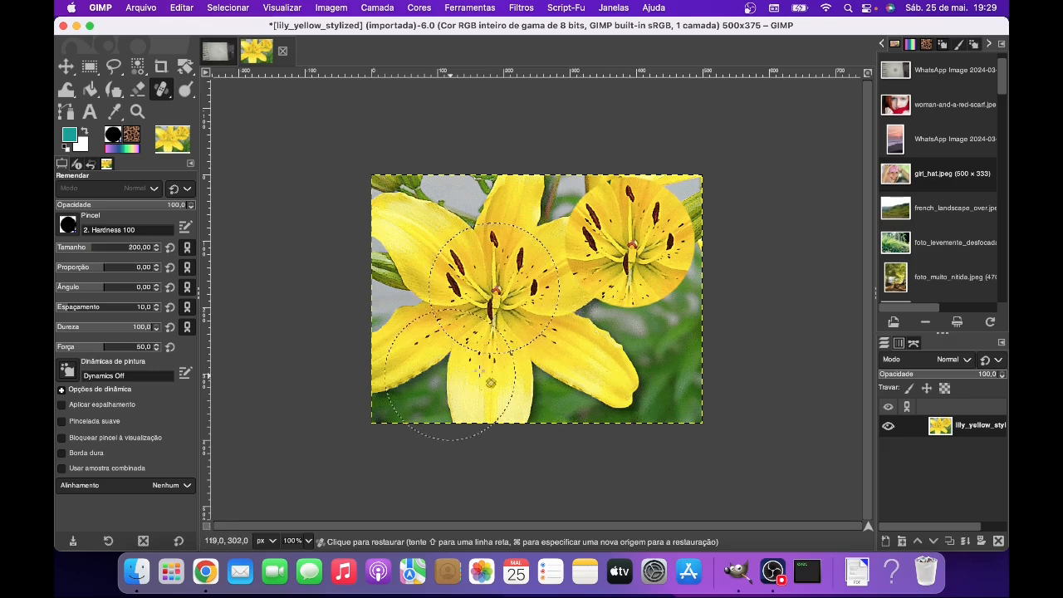
{"action": "left_click", "coordinate": [439, 360]}
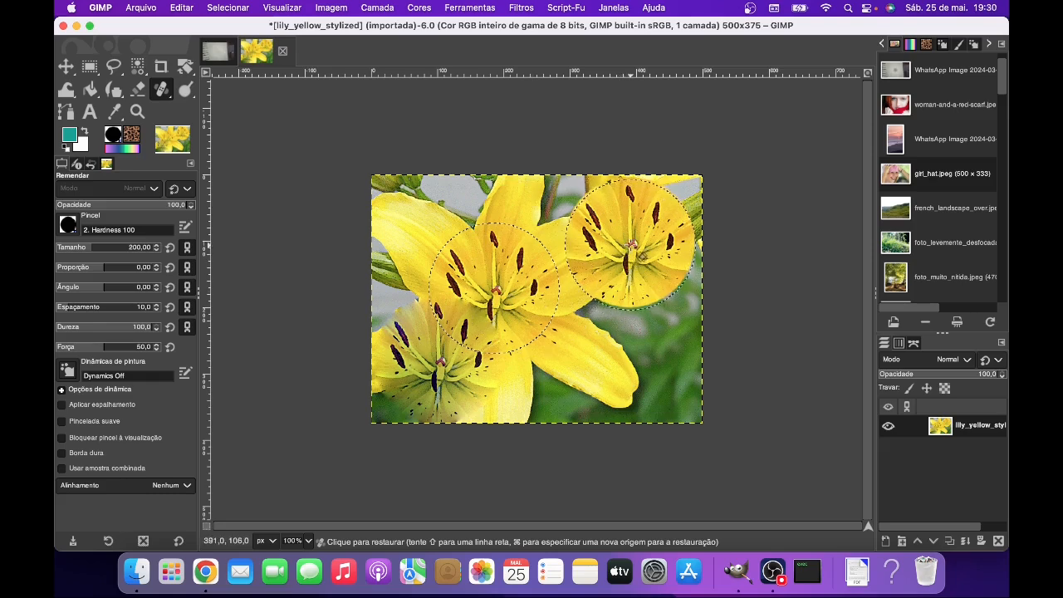
{"action": "left_click", "coordinate": [630, 244]}
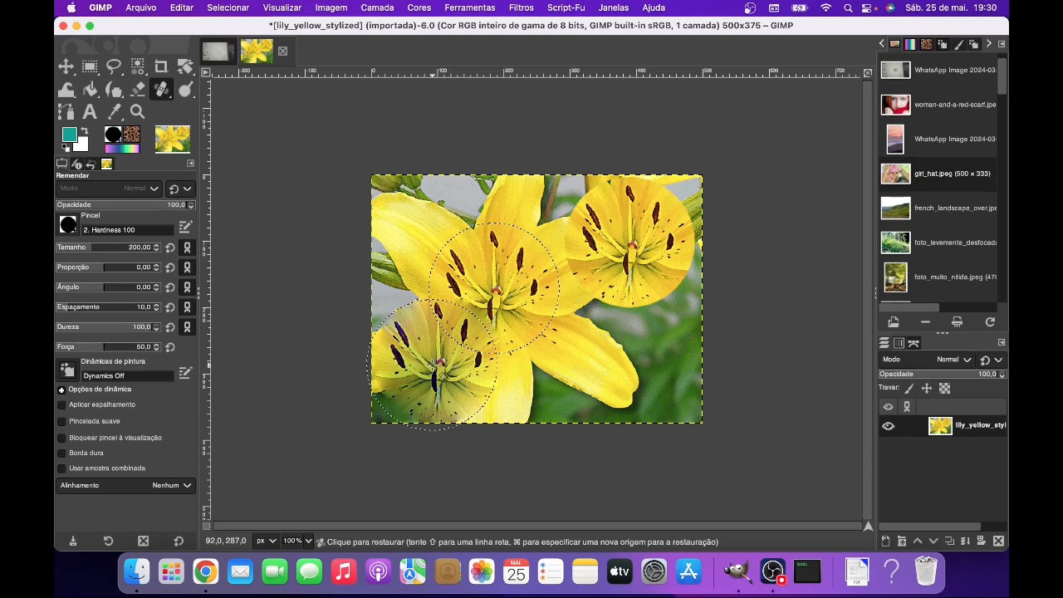